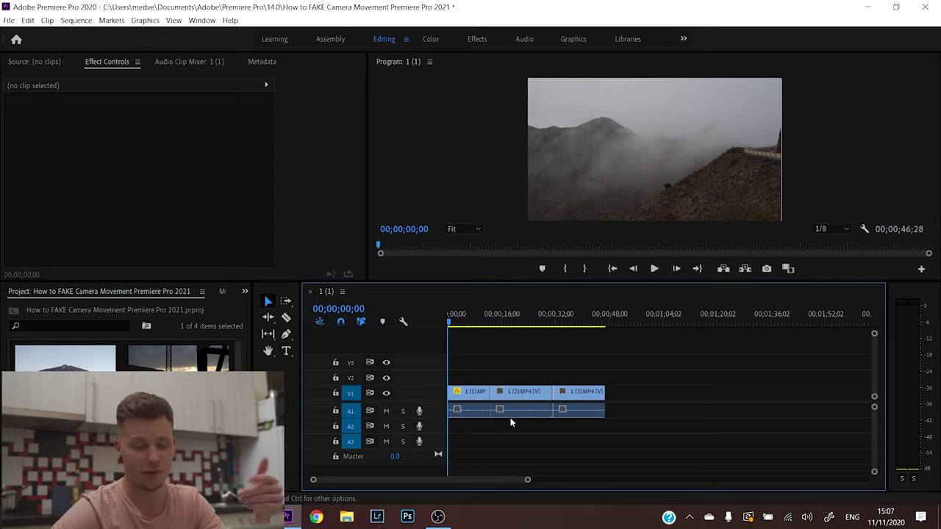
Step: Add a starting Scale keyframe at 100 on the foggy mountain clip
scroll(469, 399, "down", 1)
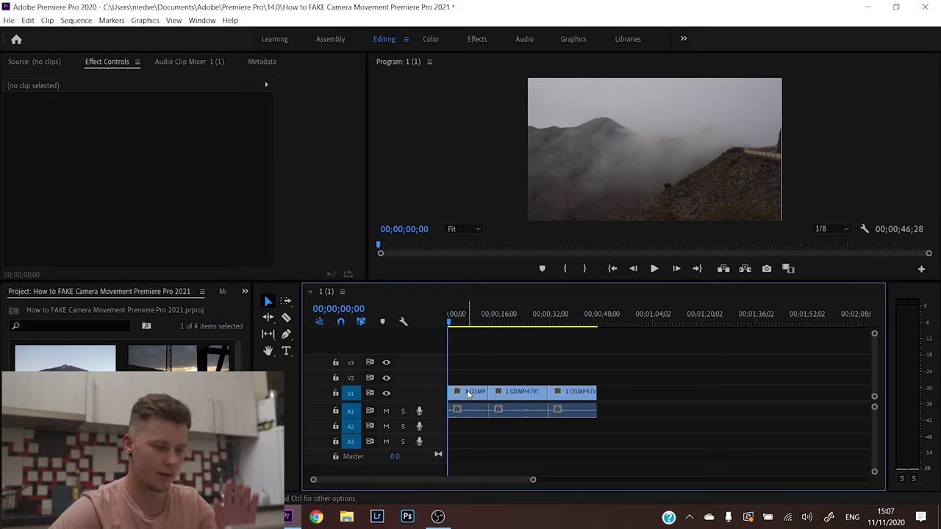
left_click(469, 393)
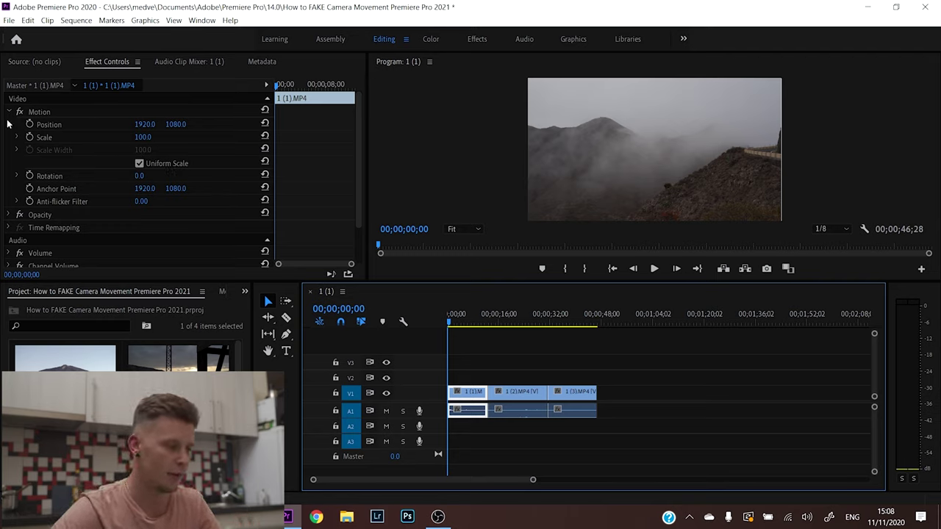
left_click(30, 137)
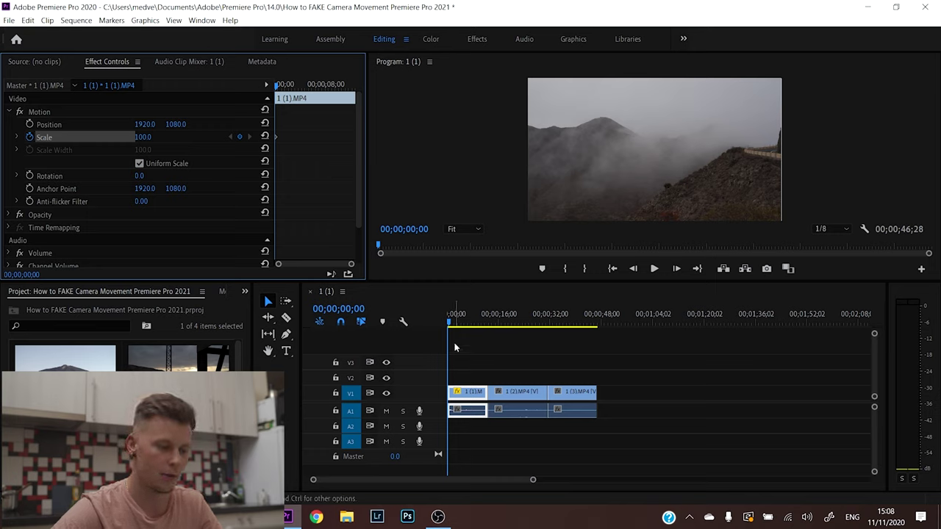
Step: Move the playhead to the first clip's last frame at 00;00;12;23
left_click_drag(455, 319, 488, 309)
key("Right")
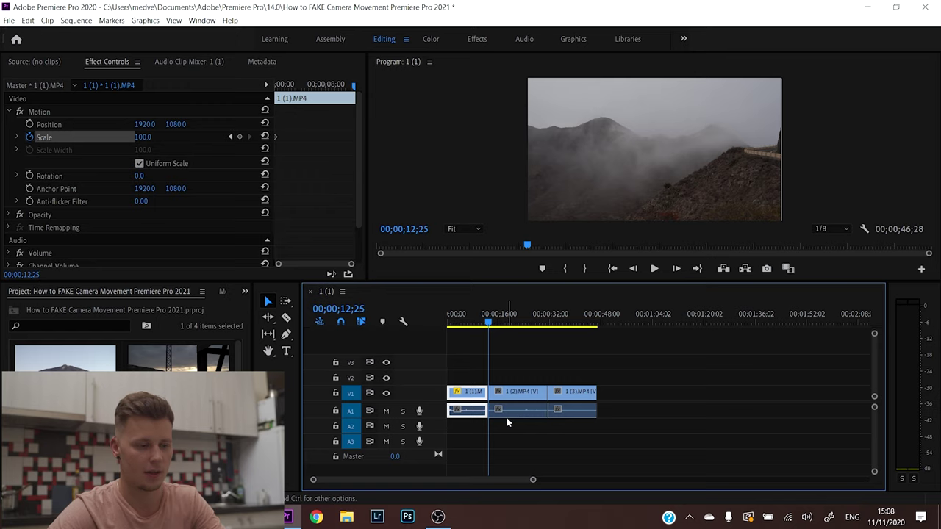
key("Down")
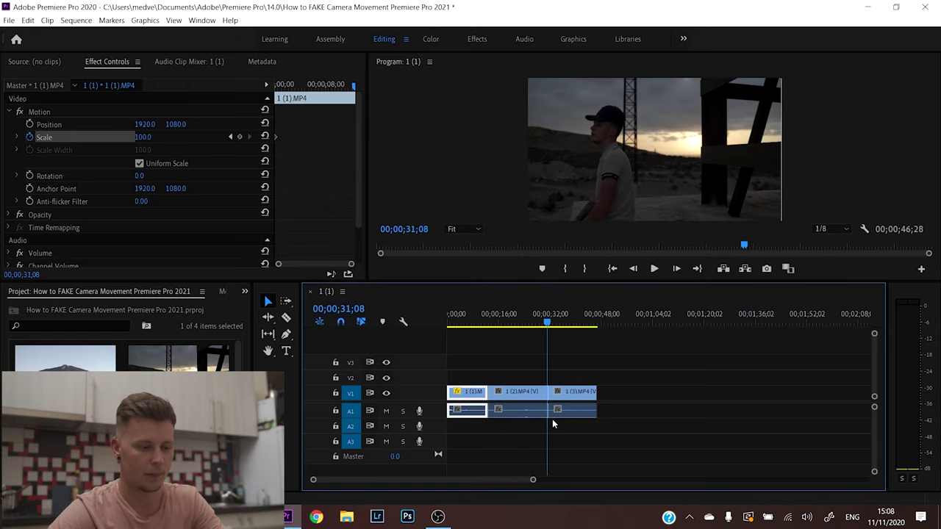
left_click_drag(485, 324, 487, 323)
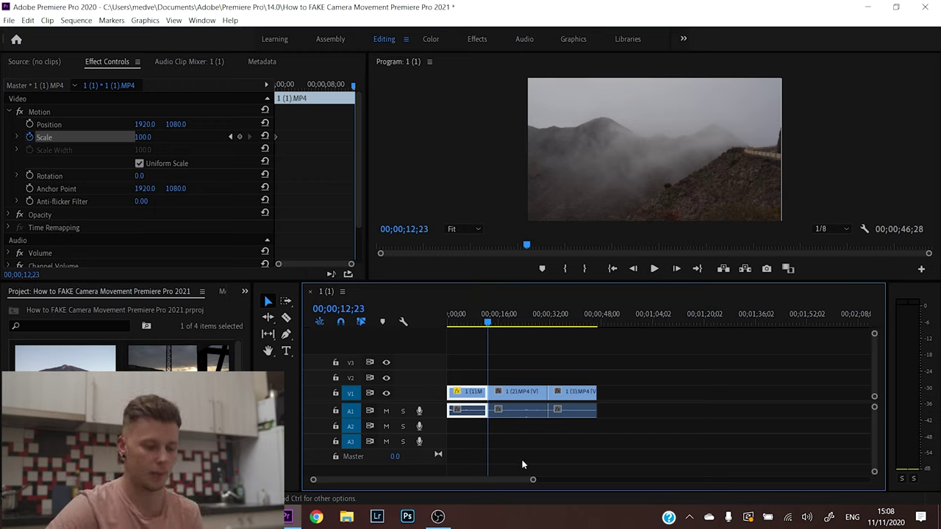
left_click_drag(532, 480, 470, 480)
Step: Set Scale to 115 at the foggy mountain clip's end
left_click(145, 136)
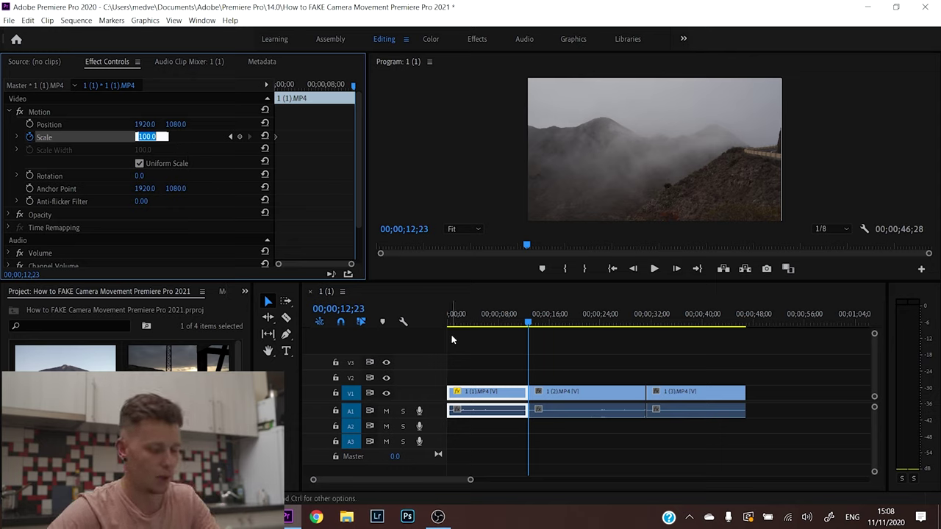
type("115")
key("Return")
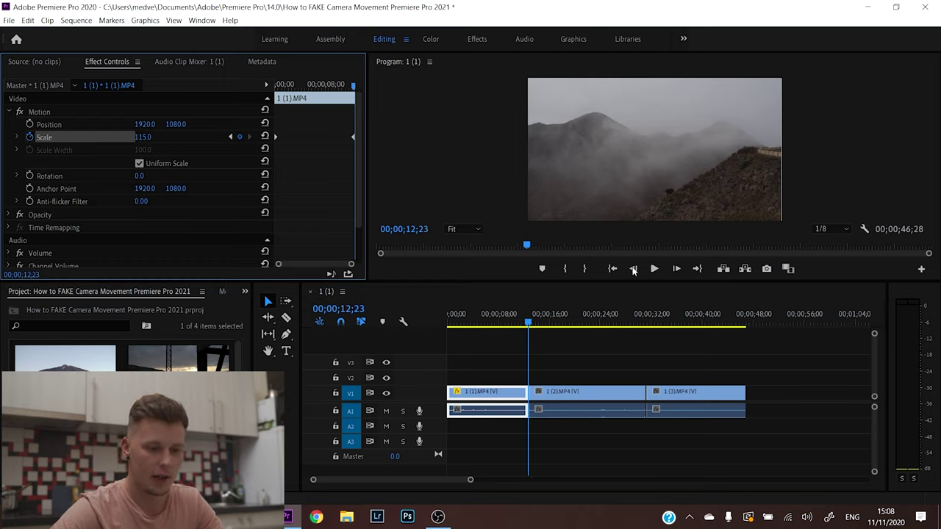
Step: Play the zoom from the start, mute track A1, and select the sunset figure clip
left_click(386, 321)
key("Home")
key("space")
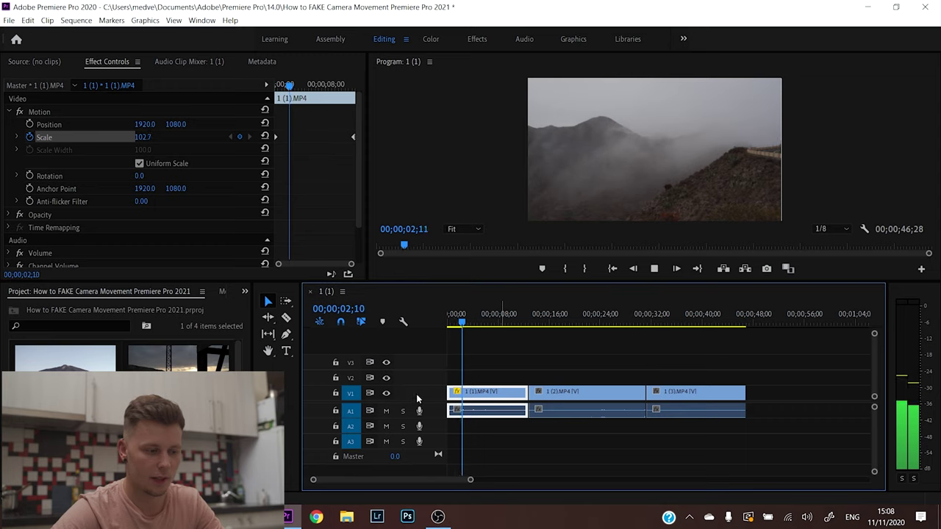
left_click(386, 410)
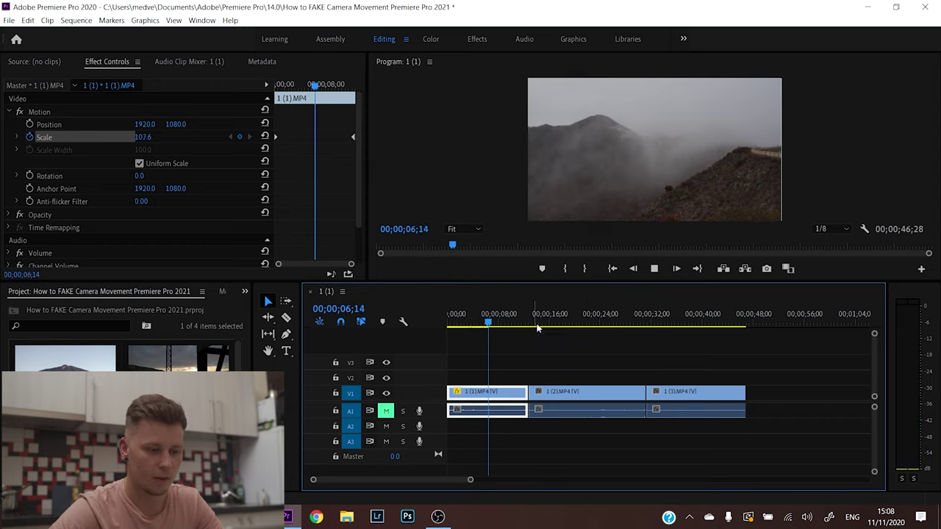
left_click(557, 324)
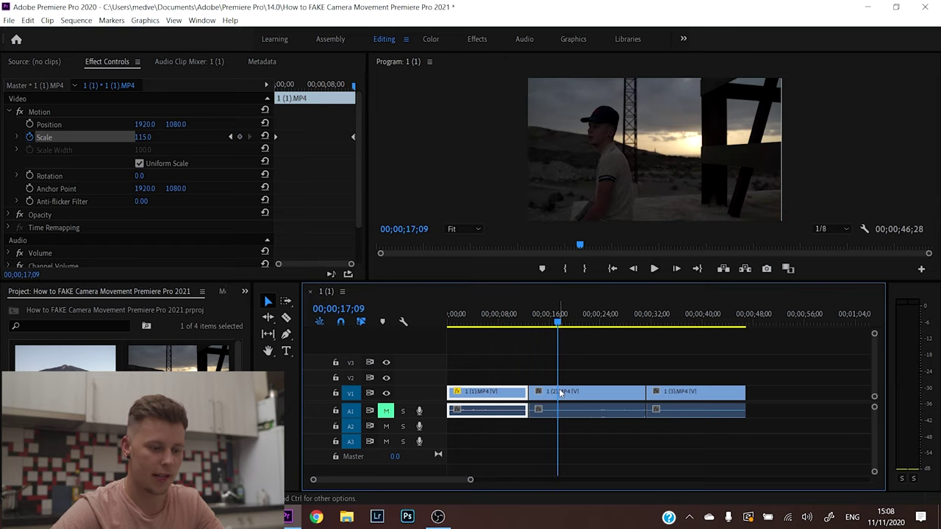
left_click(535, 397)
Step: On the sunset clip's first frame, set Scale 120 and keyframe Position X at 2300
key("Up")
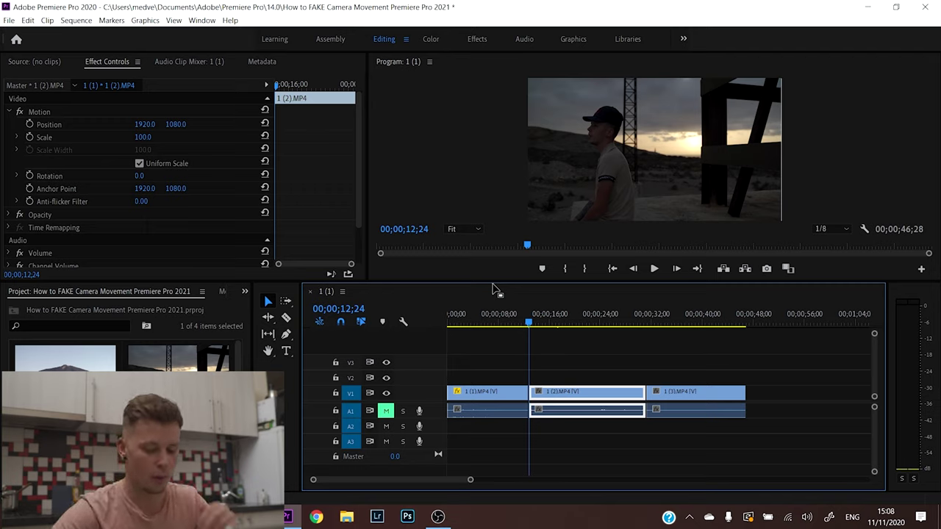
key("Up")
key("Down")
key("Left")
key("Right")
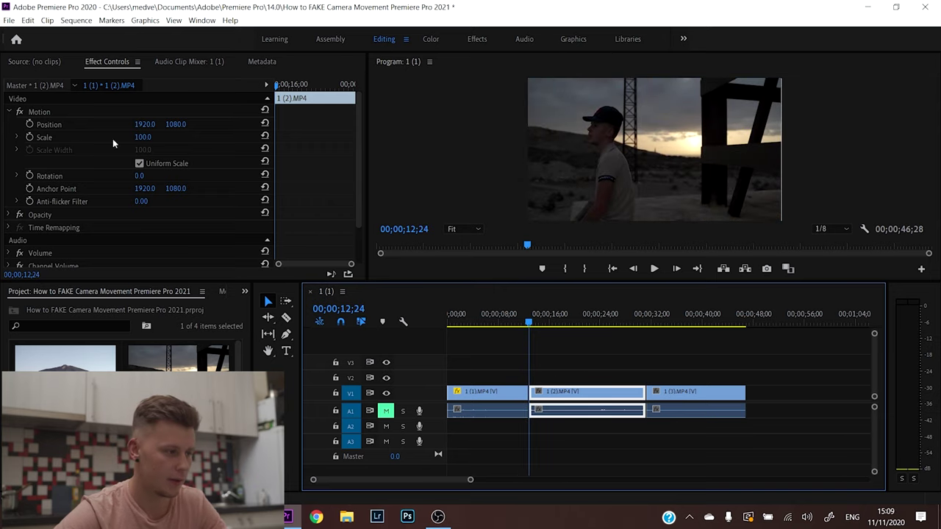
left_click(151, 137)
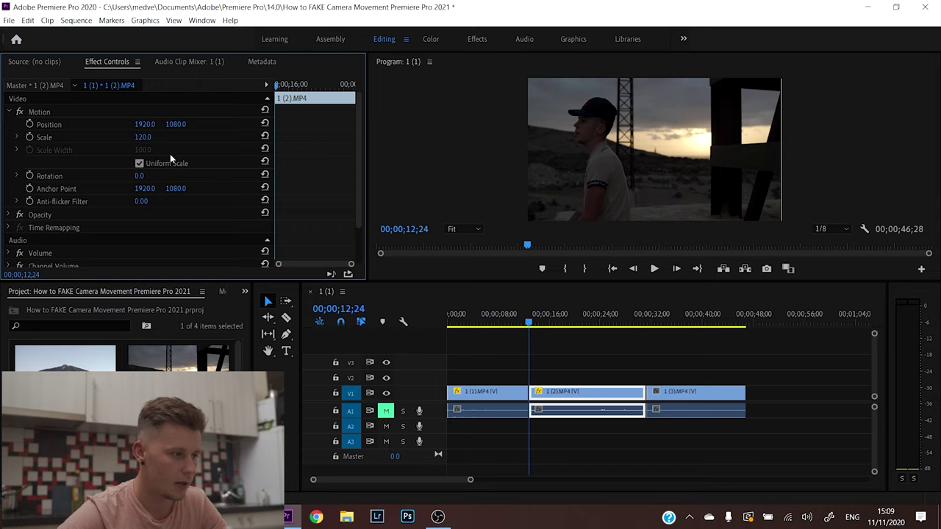
left_click_drag(160, 127, 221, 127)
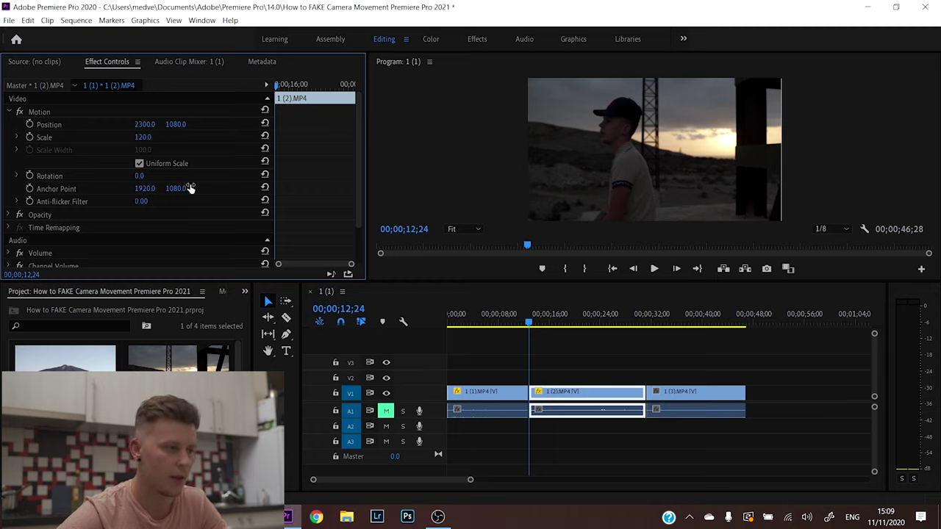
left_click(30, 124)
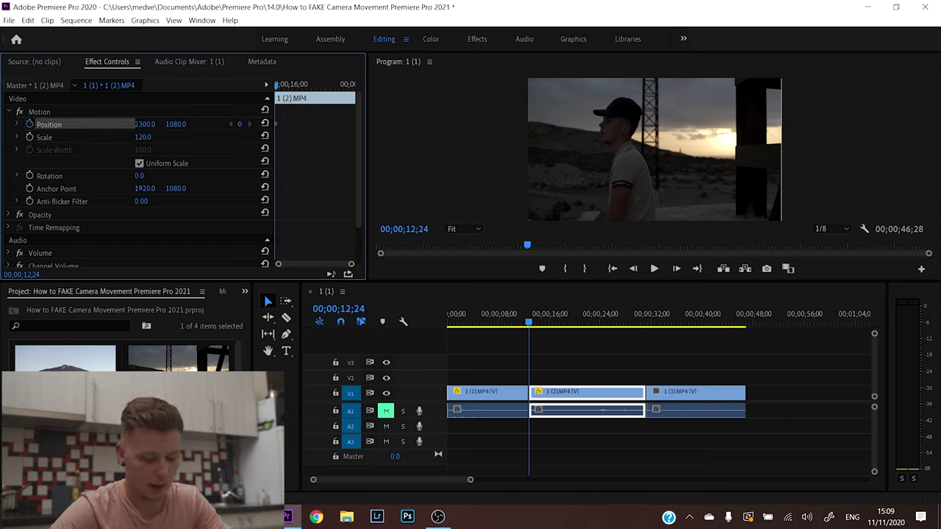
Step: At the sunset clip's end, set Position X to 1532 and play back the pan
key("Down")
key("Left")
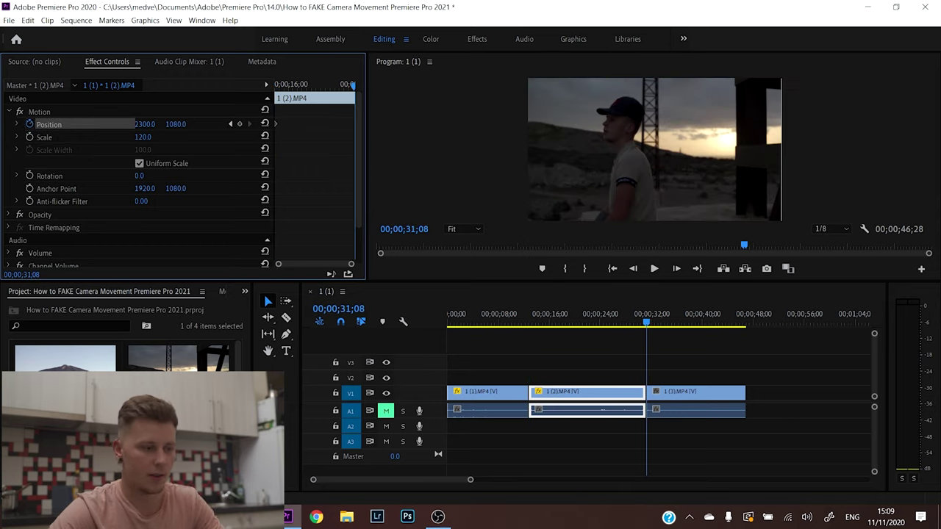
left_click(145, 124)
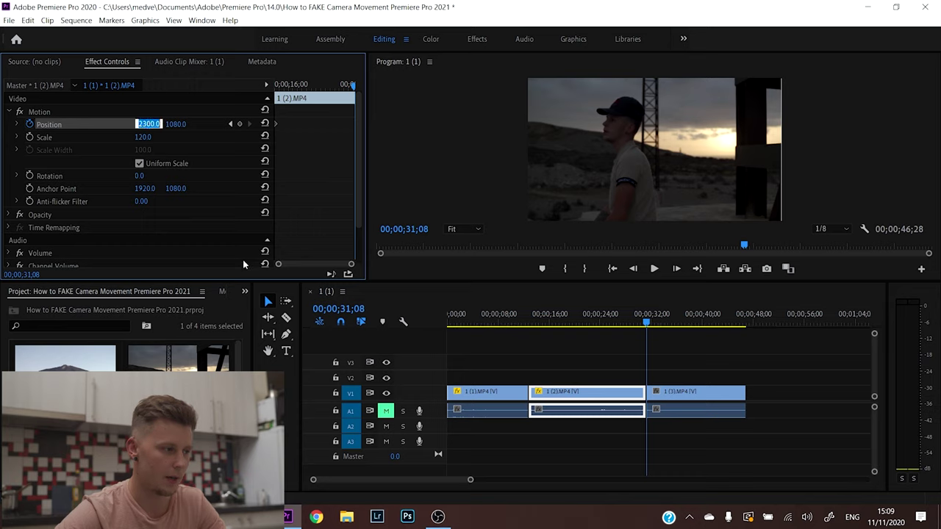
left_click(168, 93)
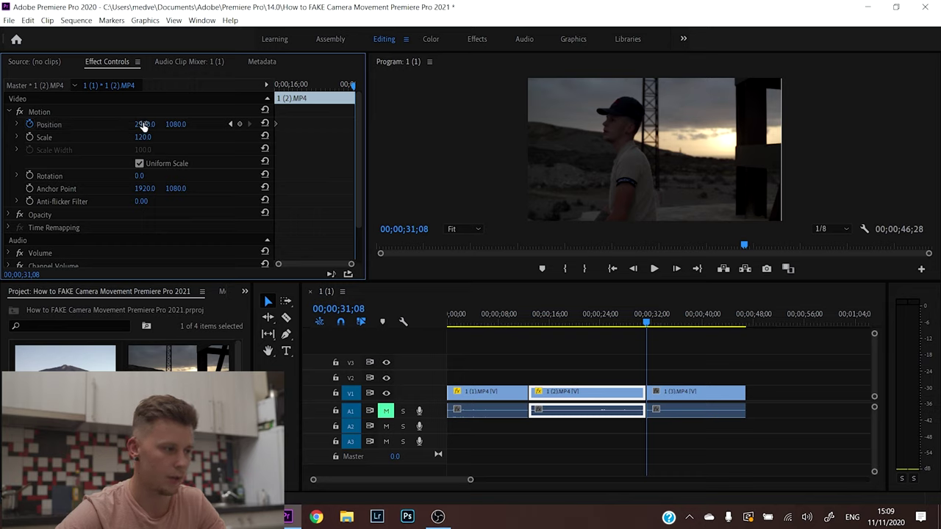
left_click_drag(145, 124, 35, 125)
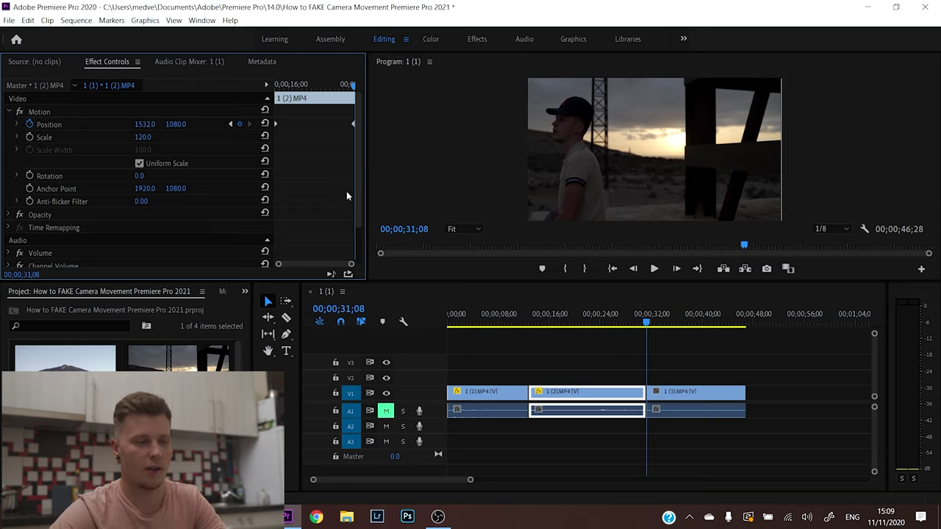
left_click(525, 320)
key("space")
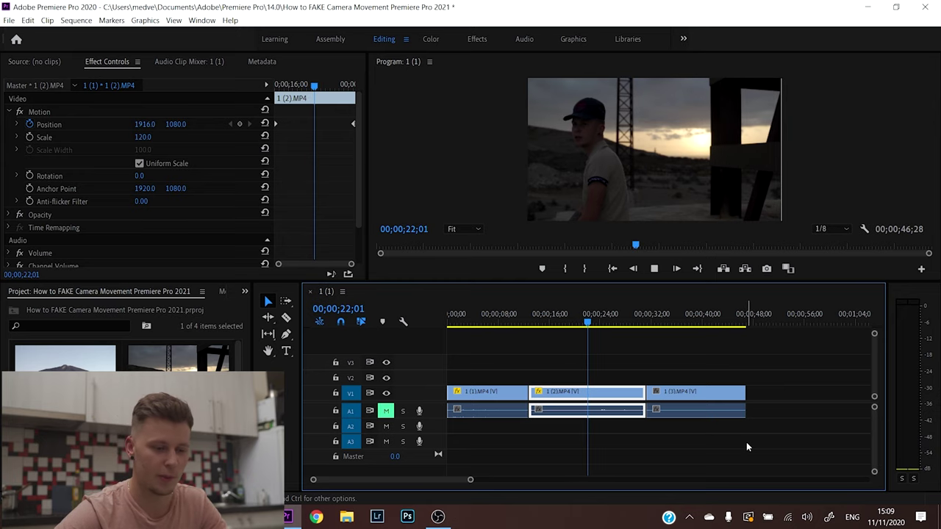
left_click(651, 390)
Step: Set the mountain landscape clip's Scale to 150
key("Down")
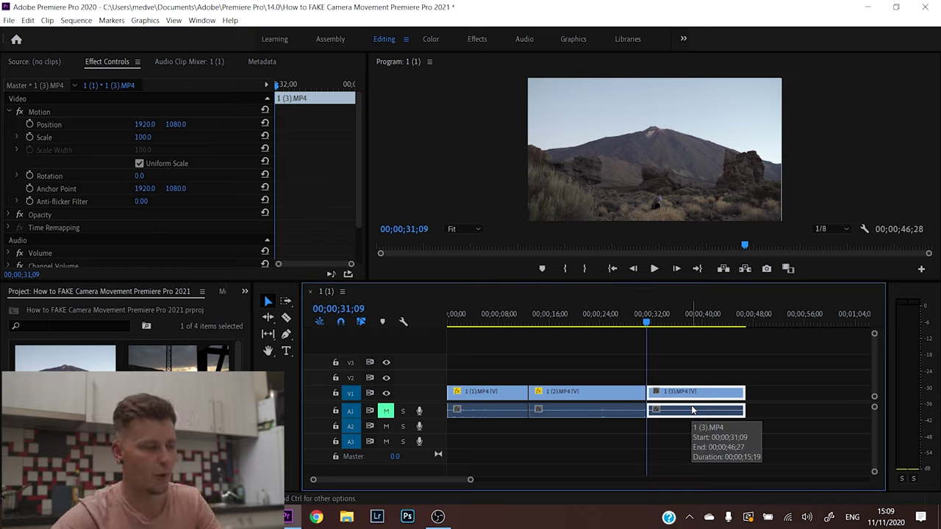
left_click(142, 136)
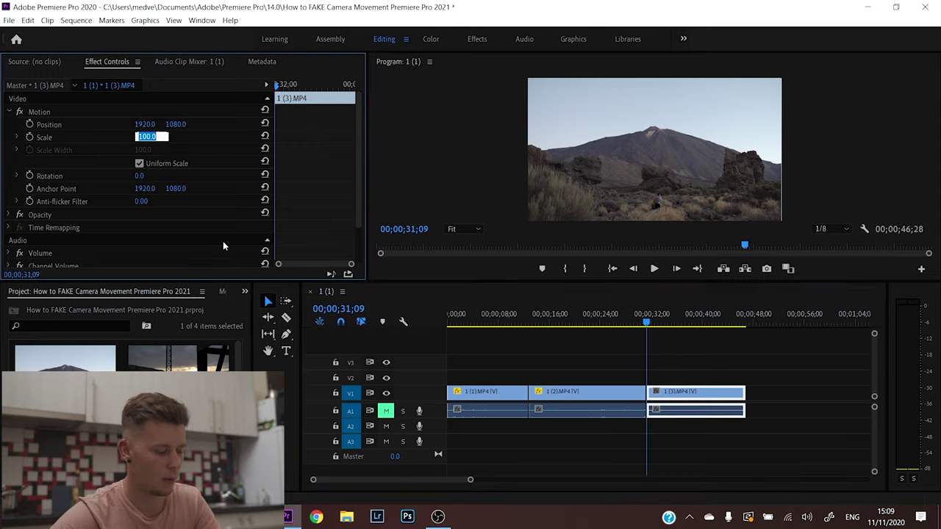
type("125")
key("Return")
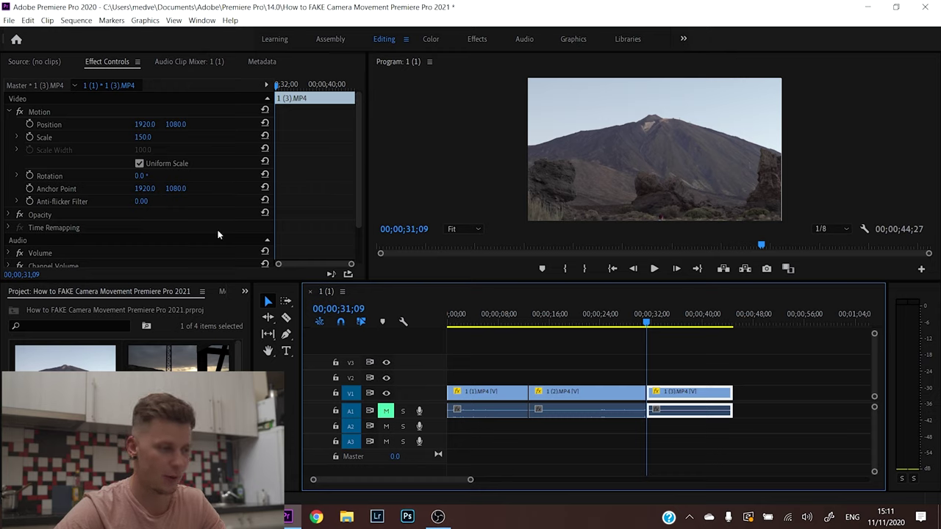
Step: Keyframe Rotation at -18° at the clip's start, then tilt it the other way at its last frame
left_click_drag(140, 176, 129, 175)
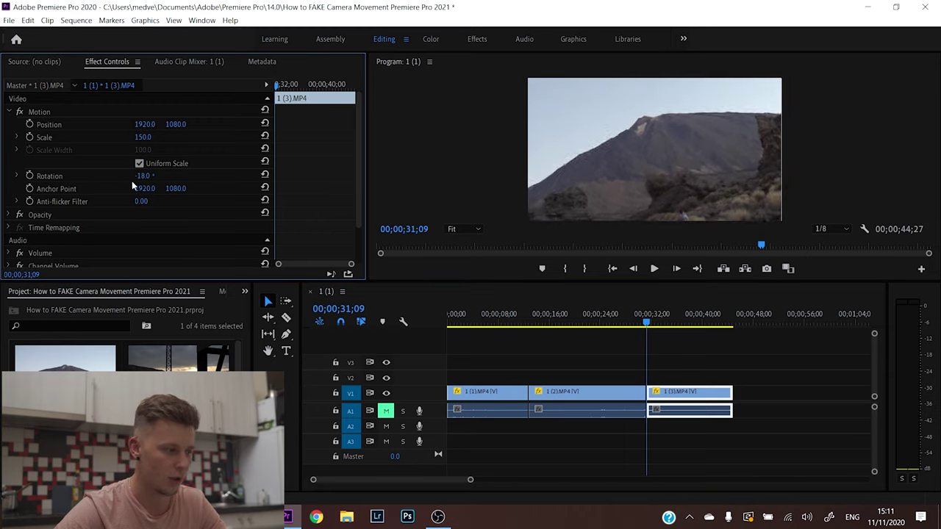
left_click(30, 175)
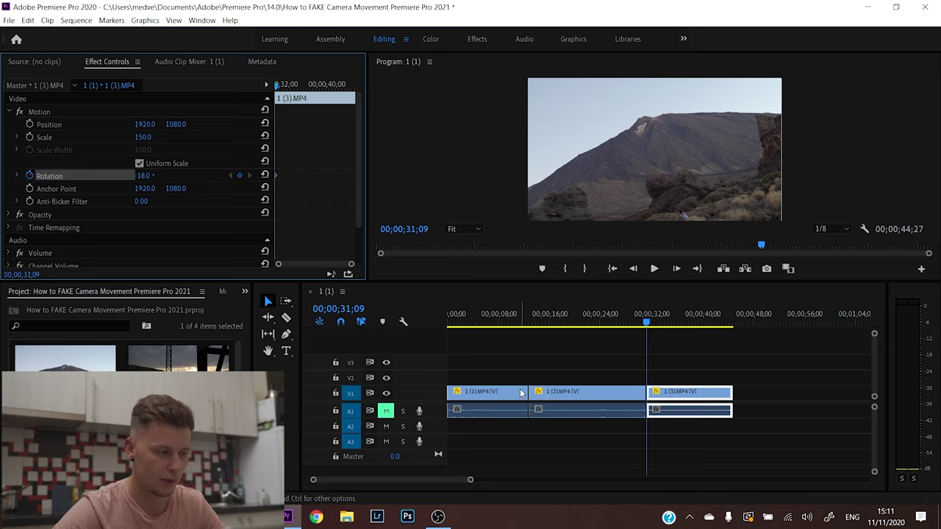
key("End")
key("Left")
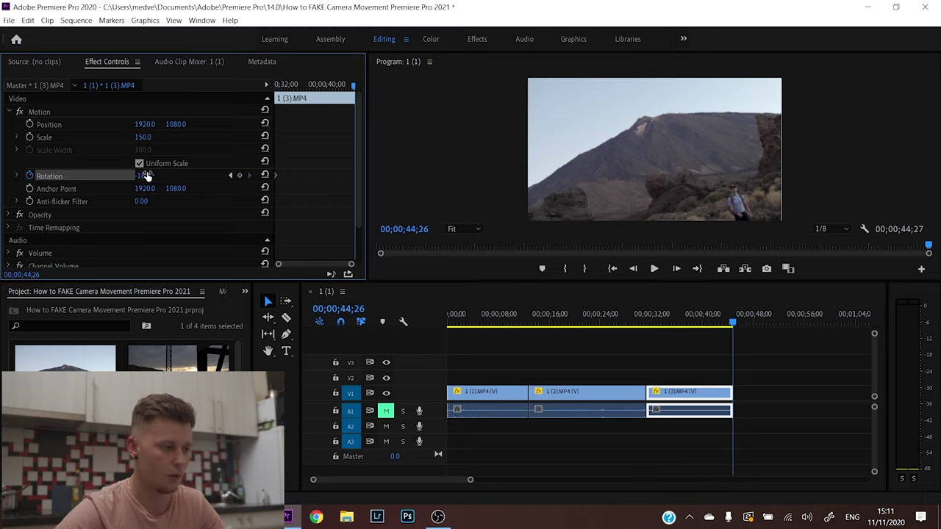
left_click_drag(146, 175, 181, 175)
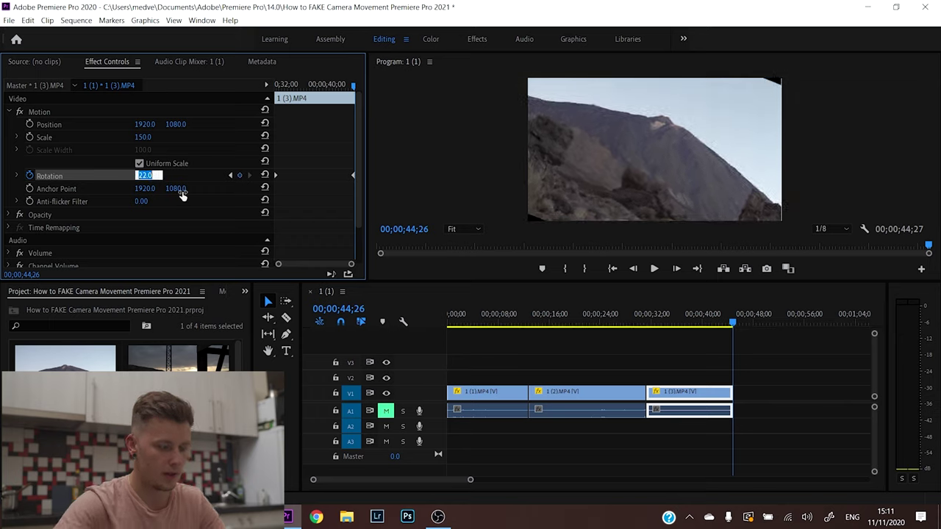
Step: Commit the 18° end Rotation and play the sequence from about 30 seconds to review
key("Return")
left_click(750, 377)
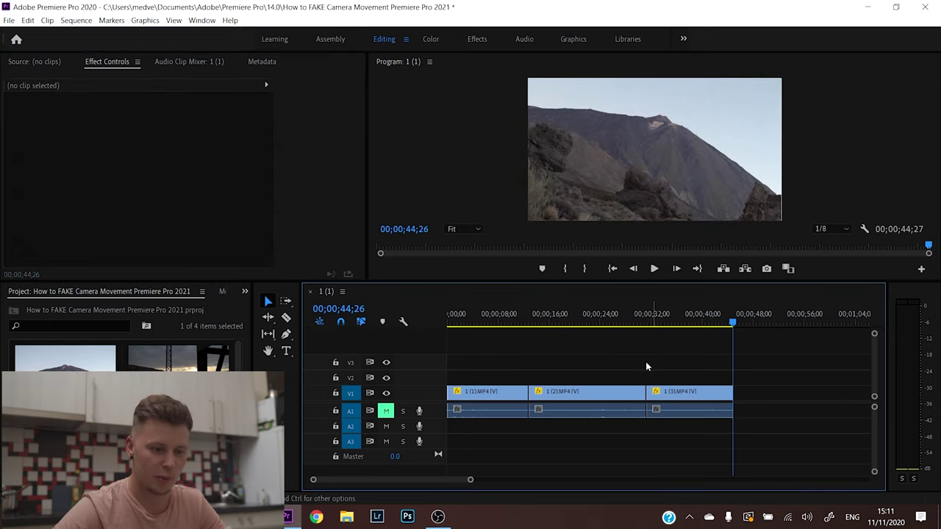
left_click_drag(654, 320, 646, 325)
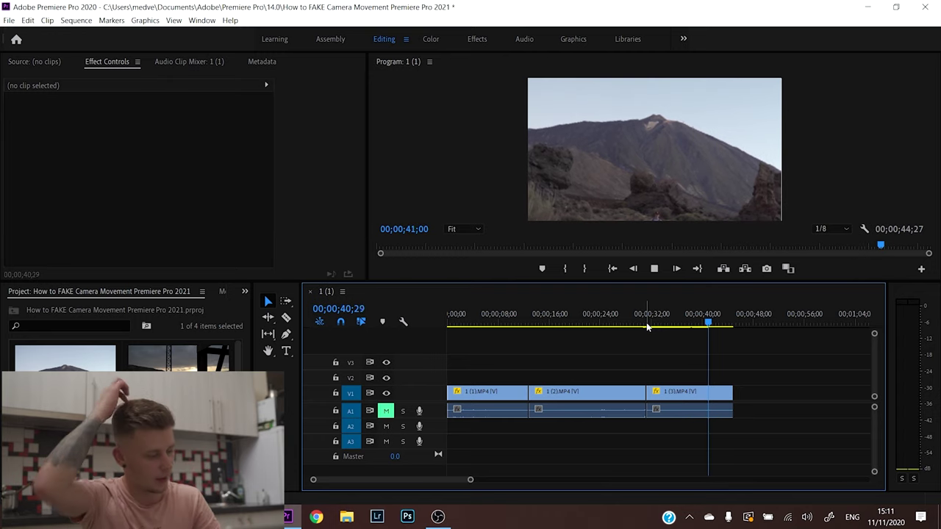
key("space")
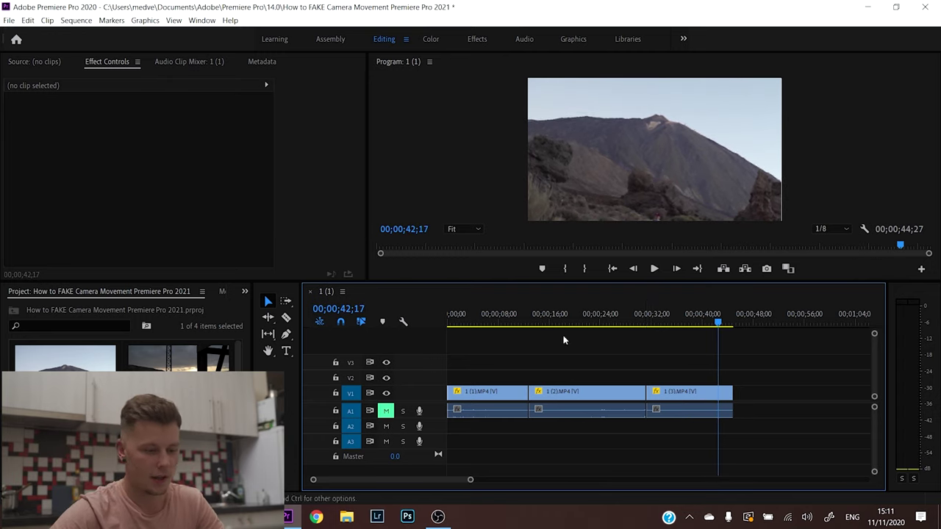
Step: Unlink the three clips from their original audio and delete those audio clips
left_click_drag(710, 433, 470, 405)
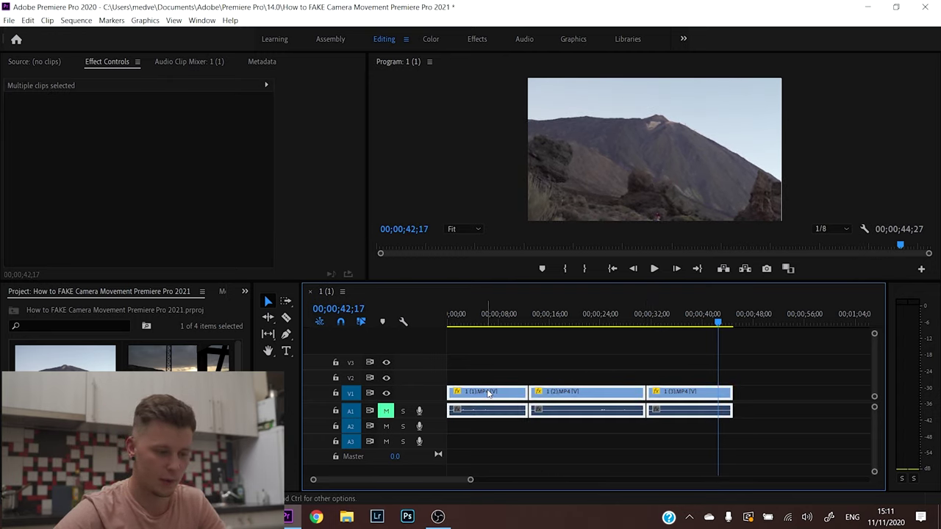
right_click(488, 397)
left_click(515, 186)
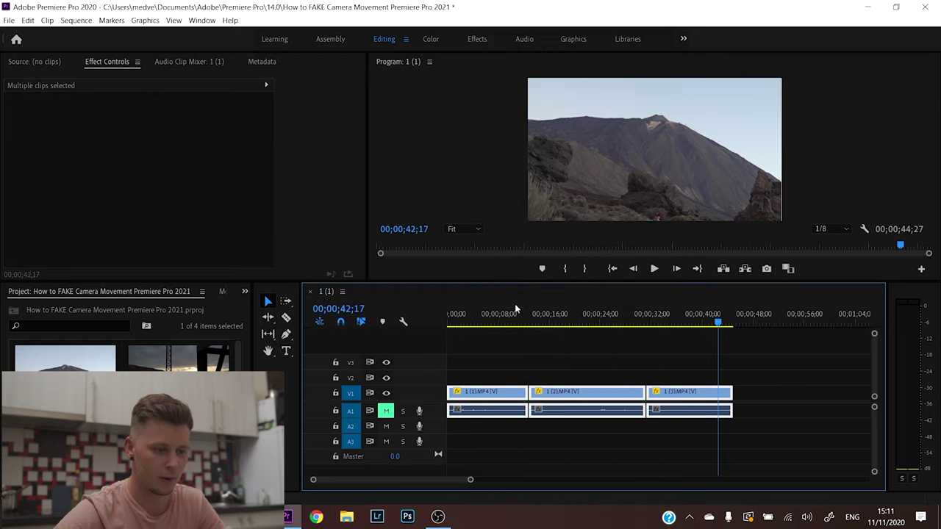
right_click(500, 408)
left_click(515, 181)
left_click_drag(724, 445, 517, 412)
key("Delete")
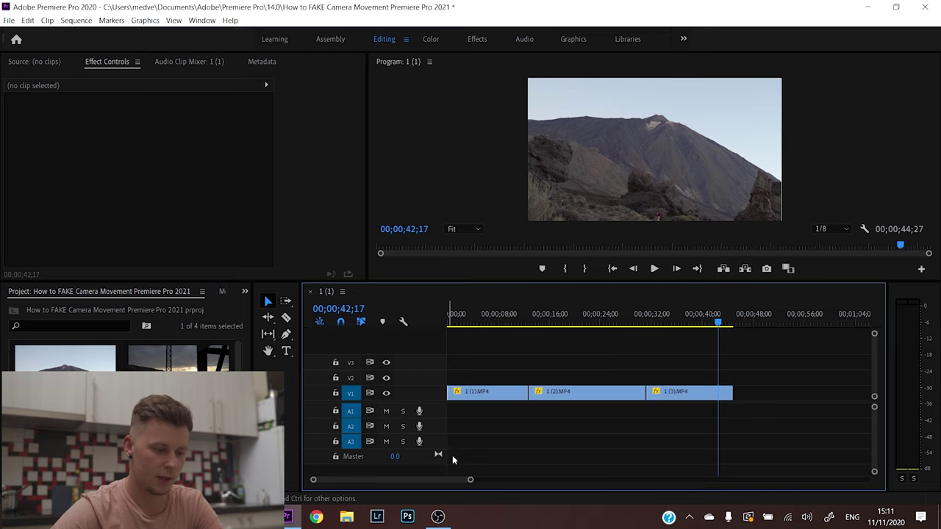
Step: Place missing.mp3 from the desktop onto Audio 1 under the video
left_click_drag(470, 480, 490, 480)
left_click(287, 517)
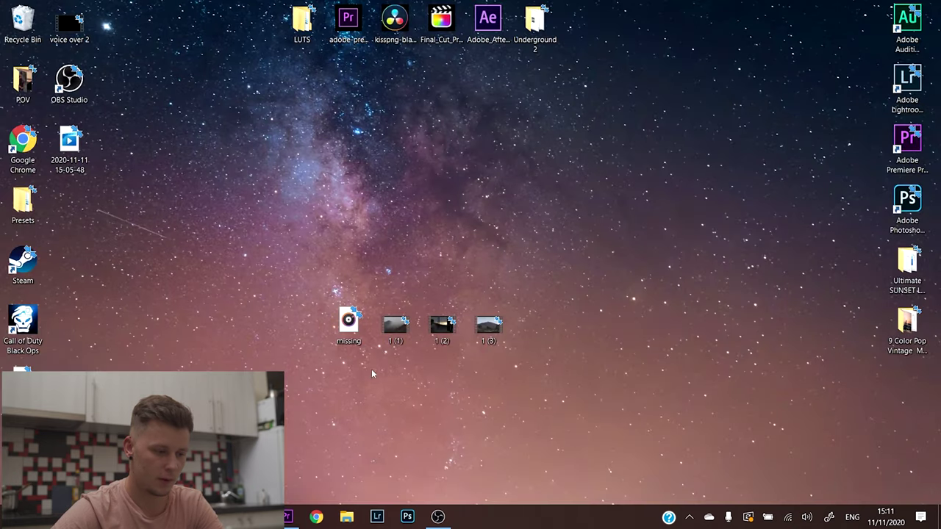
left_click_drag(351, 337, 441, 444)
left_click_drag(491, 482, 535, 478)
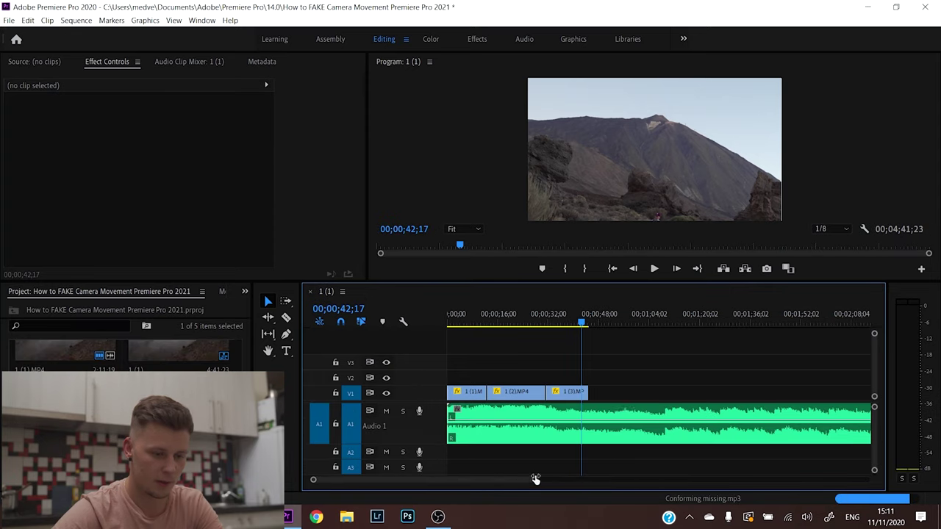
Step: Cut the song at the playhead, delete its opening, and move the rest to the sequence start
key("space")
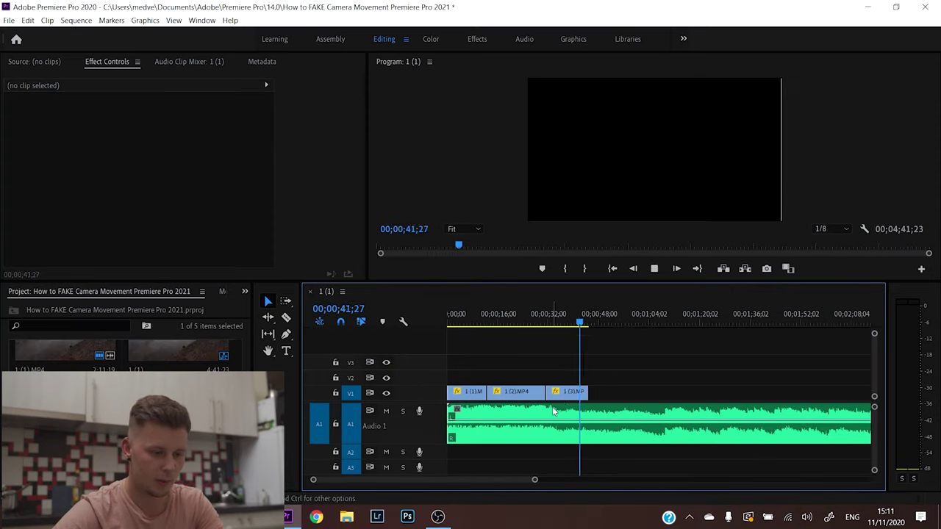
left_click(550, 424)
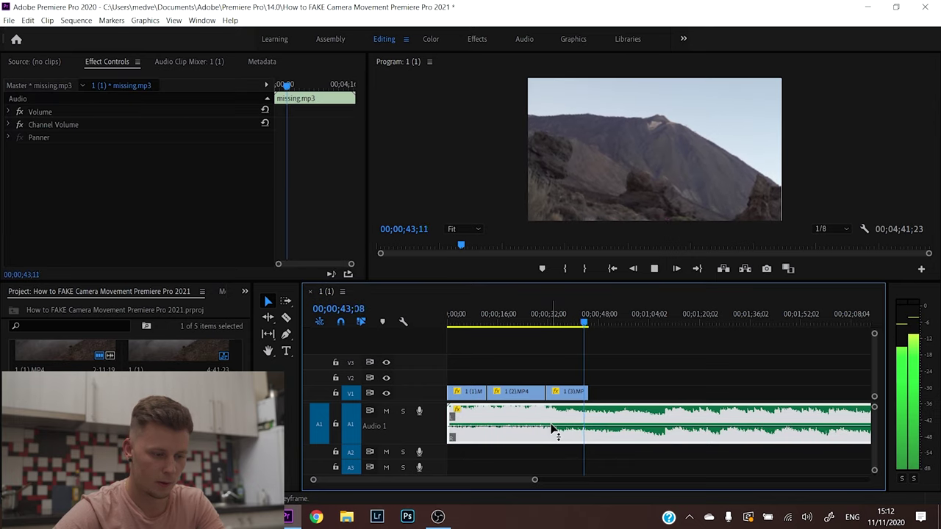
key("space")
key("c")
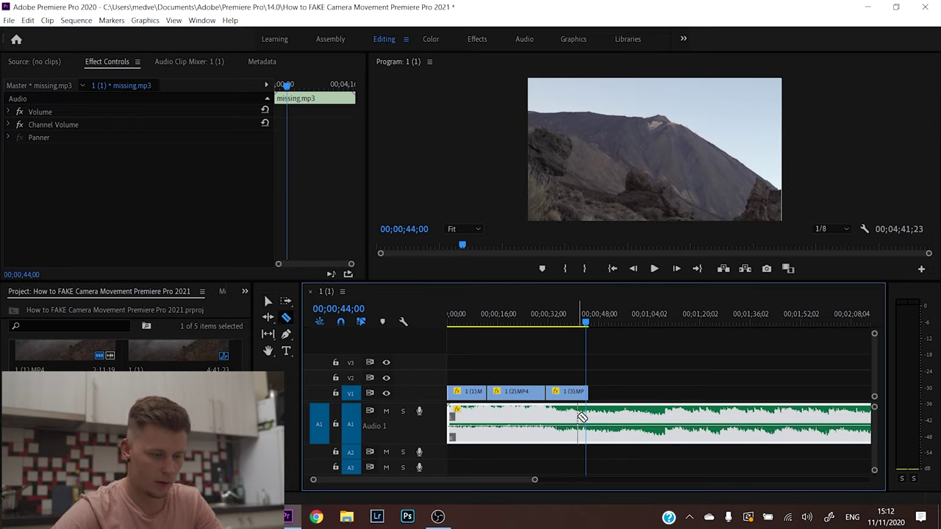
left_click(581, 418)
key("Delete")
key("v")
left_click_drag(585, 429, 450, 429)
key("Home")
key("equal")
key("equal")
key("equal")
key("equal")
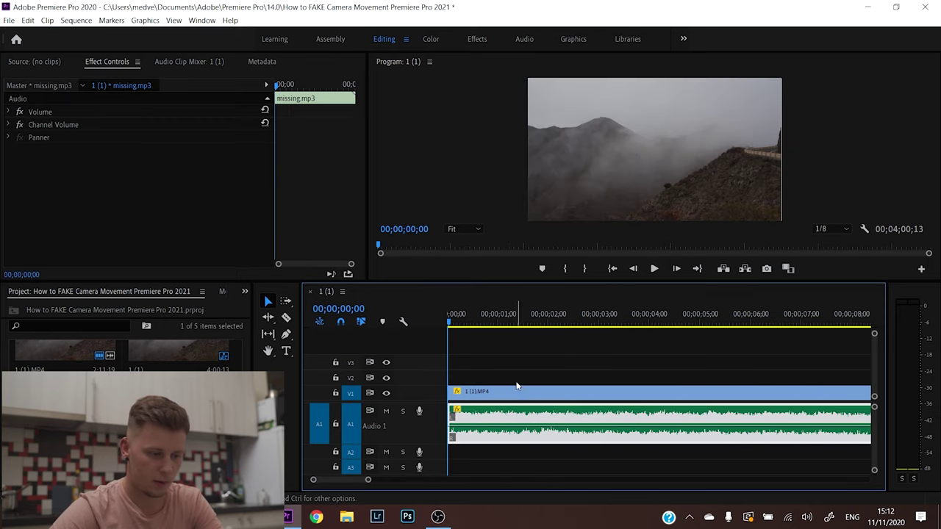
Step: Add volume keyframes for a fade-in from -20.3 dB and play the start to check
key("p")
left_click(513, 426)
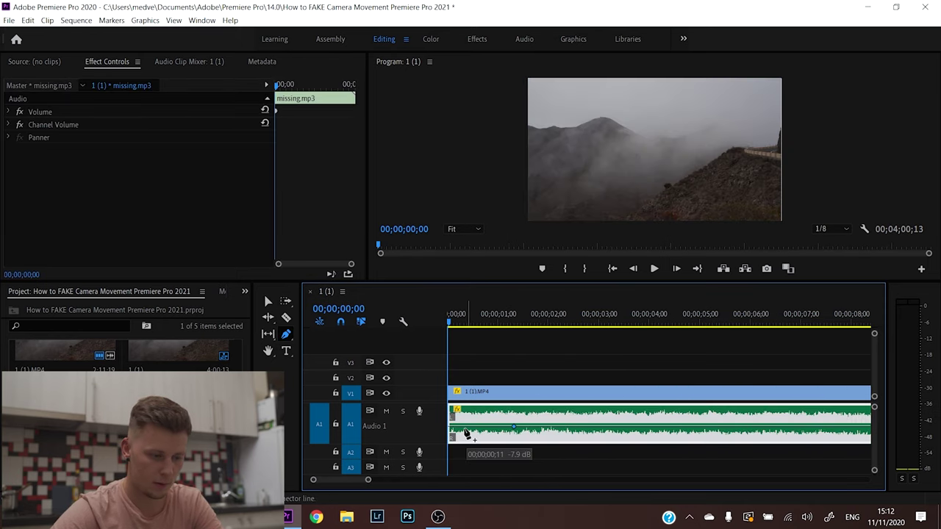
left_click(469, 428)
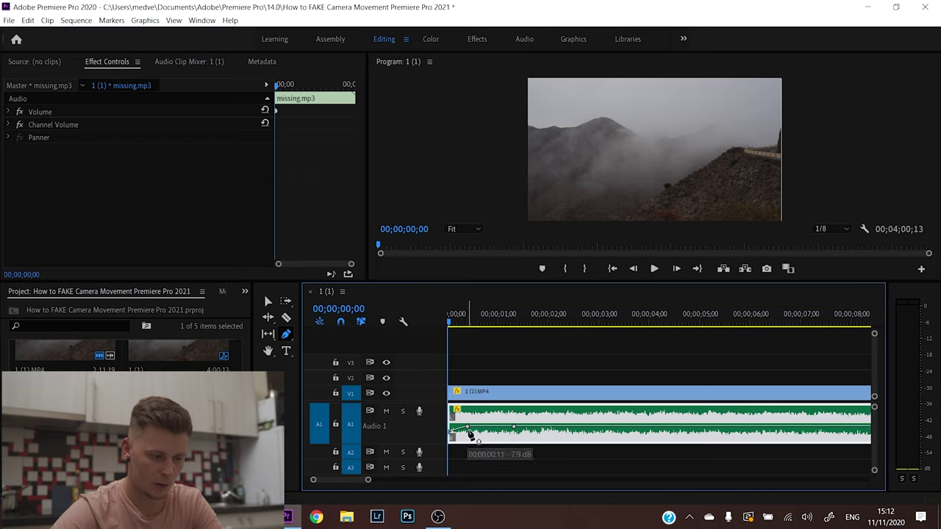
left_click_drag(471, 434, 451, 435)
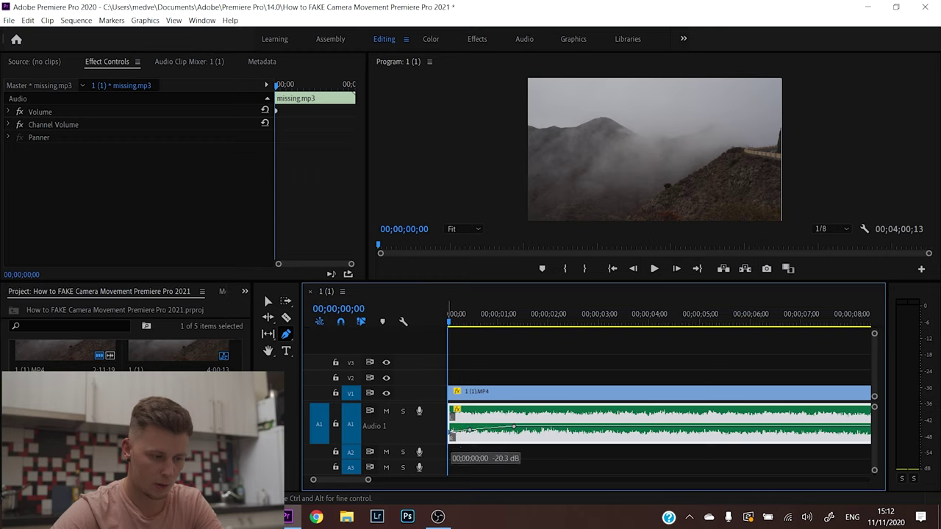
key("space")
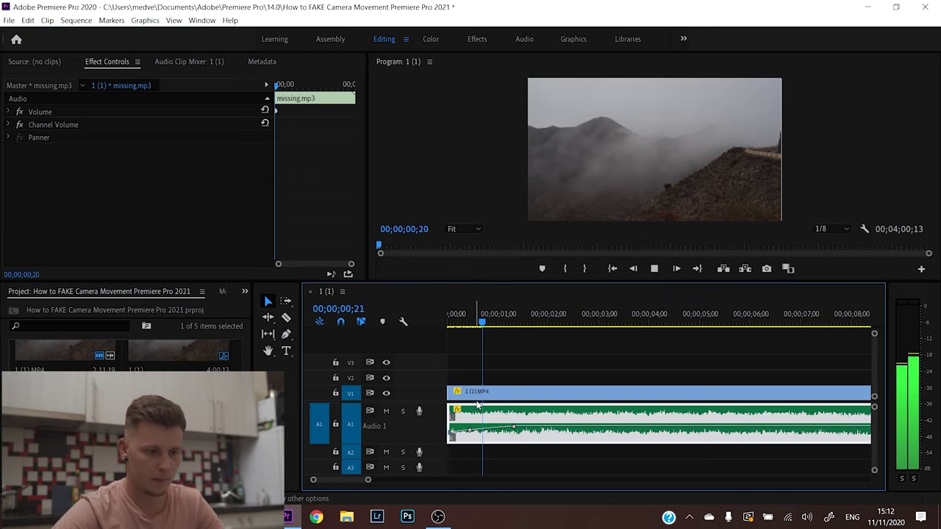
key("v")
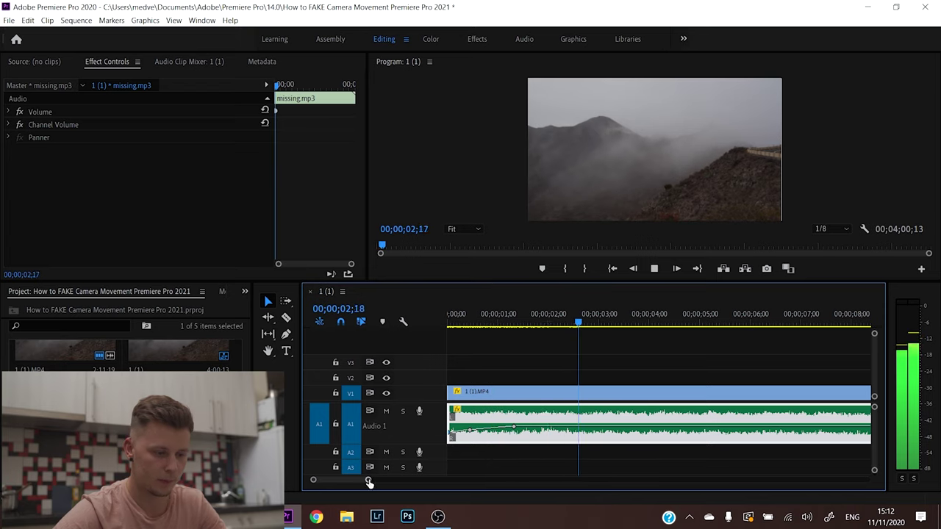
left_click_drag(367, 479, 424, 479)
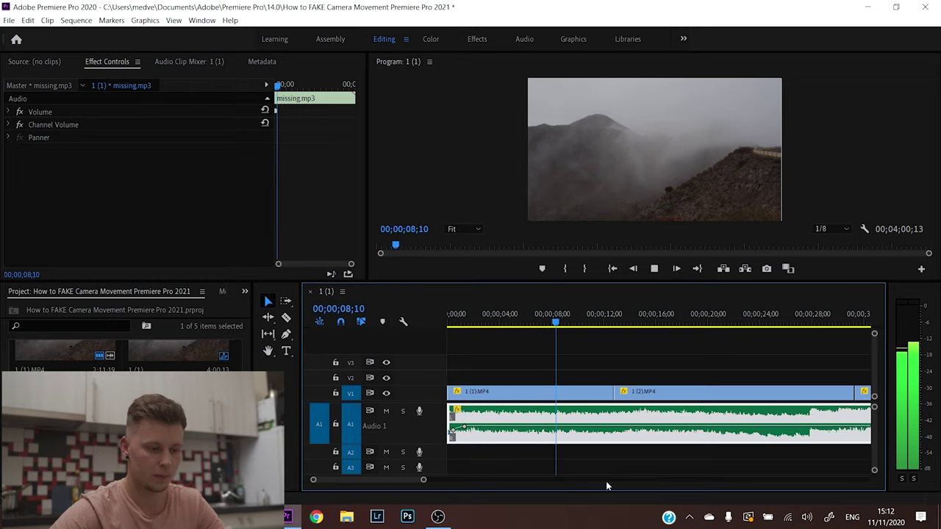
Step: Cut the first clip at 08;07, remove its tail, and close the gap
left_click_drag(567, 318, 554, 317)
key("c")
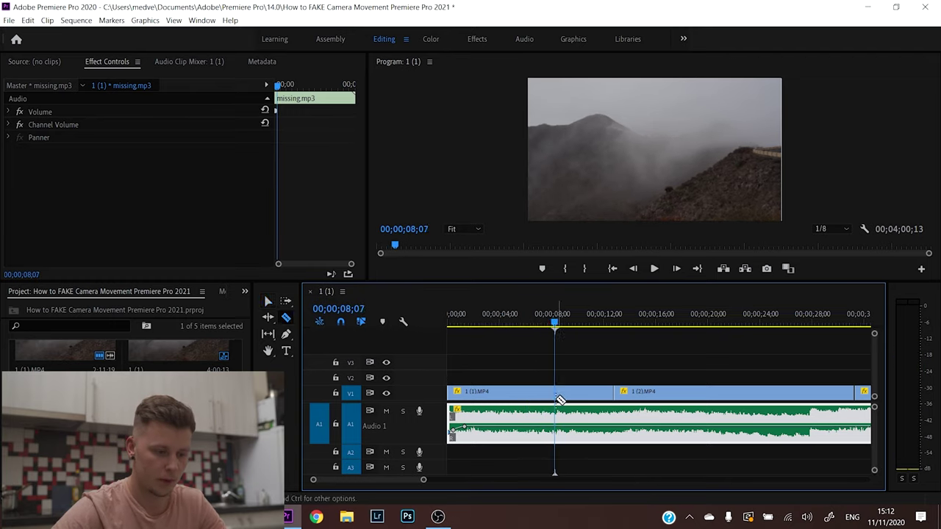
left_click(556, 398)
key("v")
left_click(572, 397)
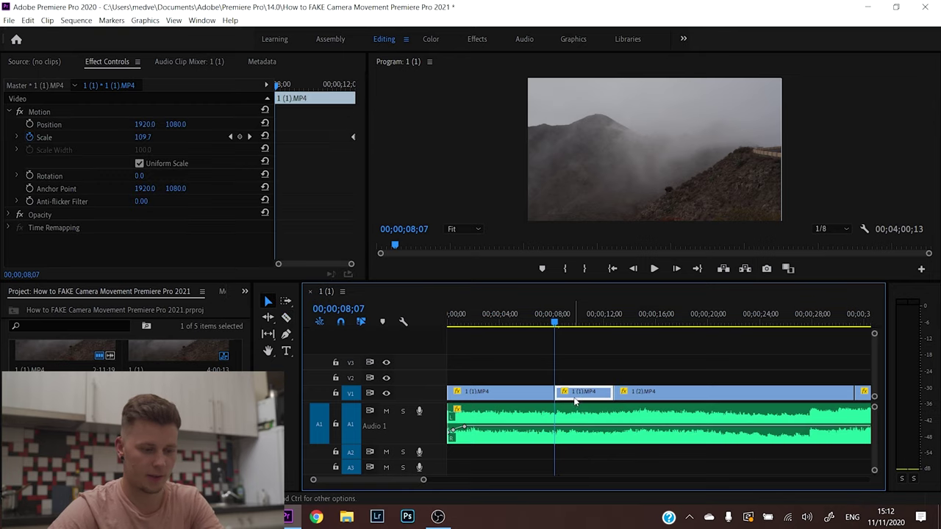
key("Delete")
left_click(599, 398)
key("Delete")
key("space")
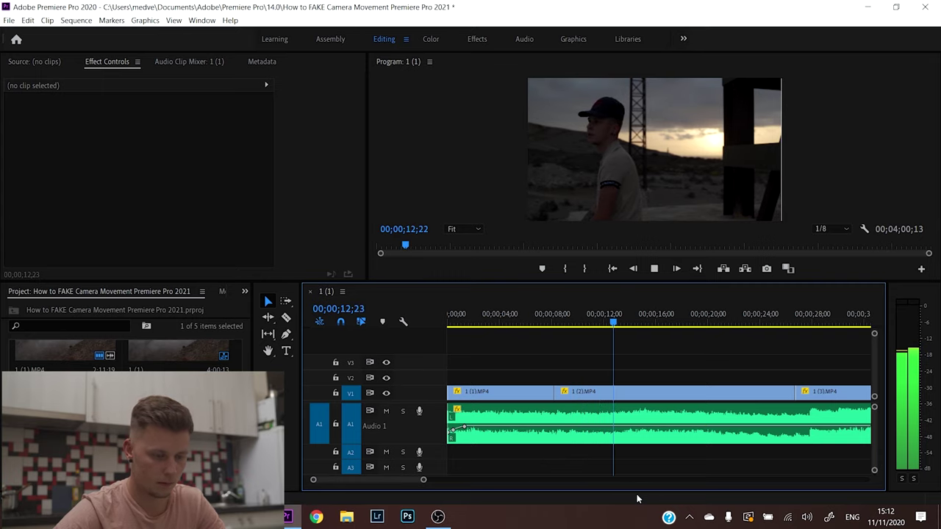
Step: Cut the second clip at 16;02, remove its tail, and close the gap
key("c")
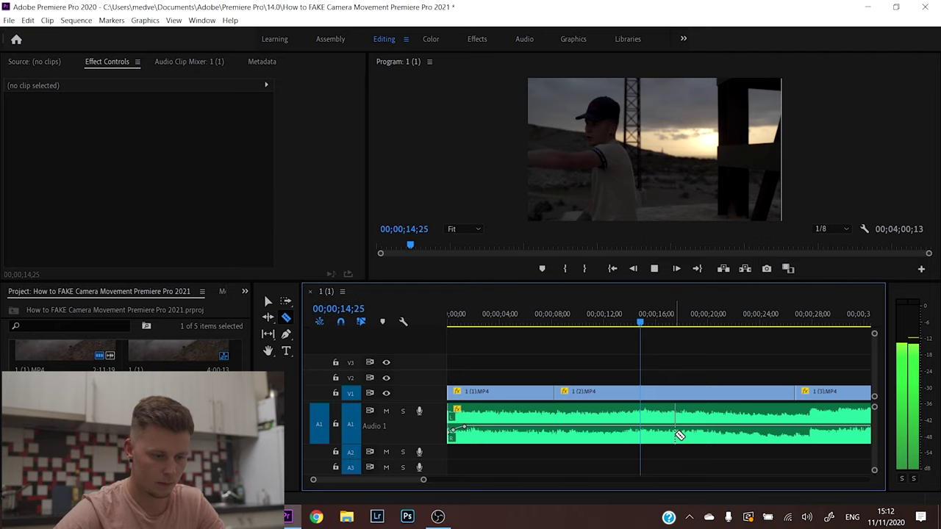
key("space")
left_click(657, 396)
key("v")
left_click(691, 393)
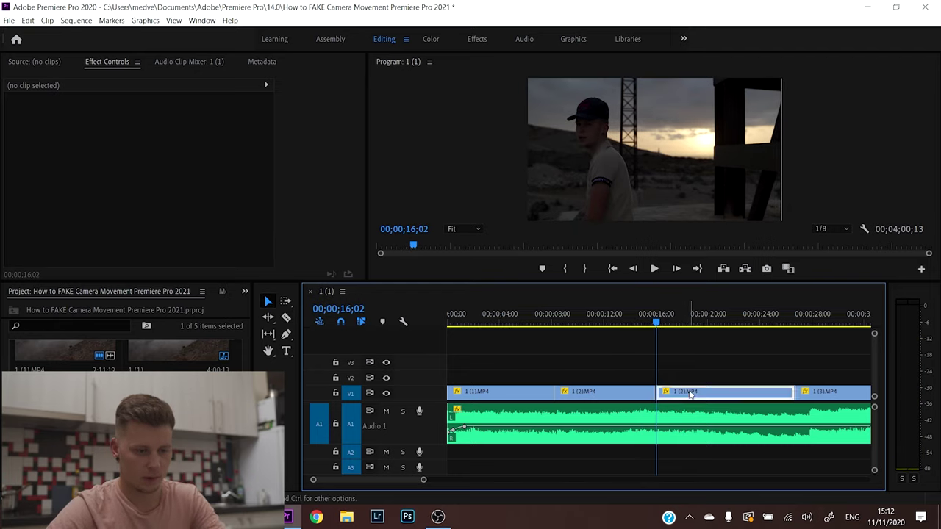
key("Delete")
left_click(689, 398)
key("Delete")
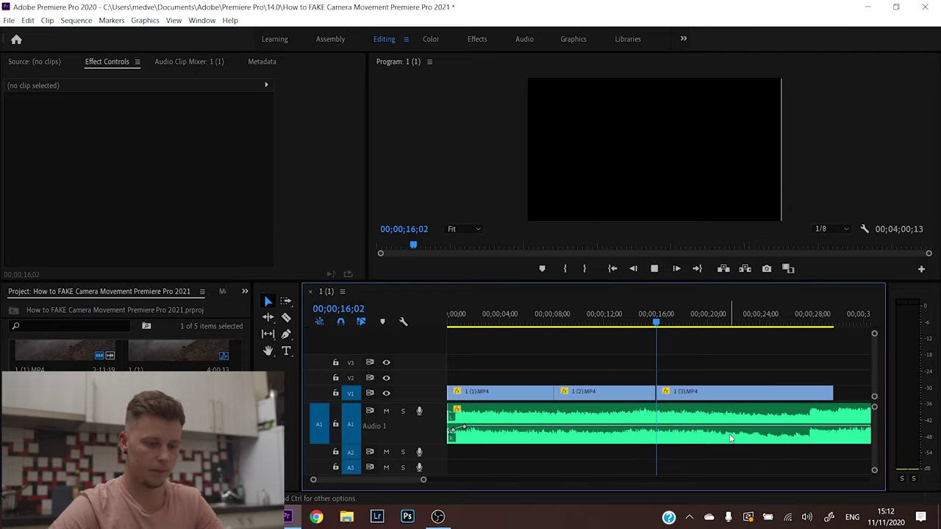
key("space")
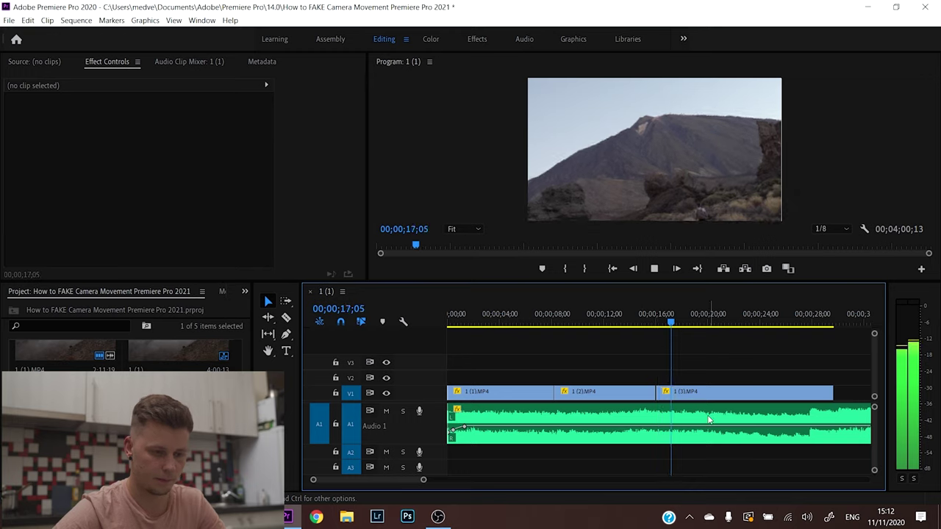
Step: Trim the third clip's end and cut off the song's tail where the video ends
left_click_drag(831, 394, 808, 394)
key("c")
left_click(812, 418)
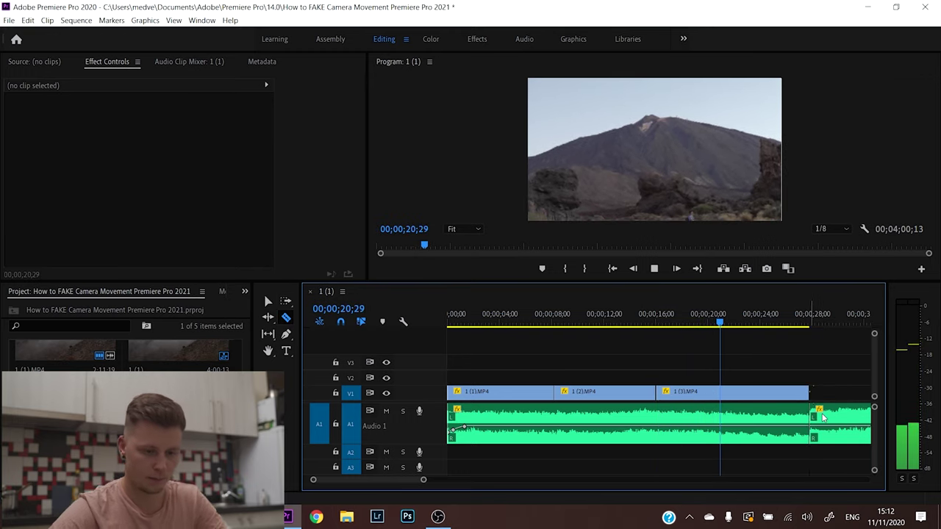
key("v")
left_click(816, 423)
key("Delete")
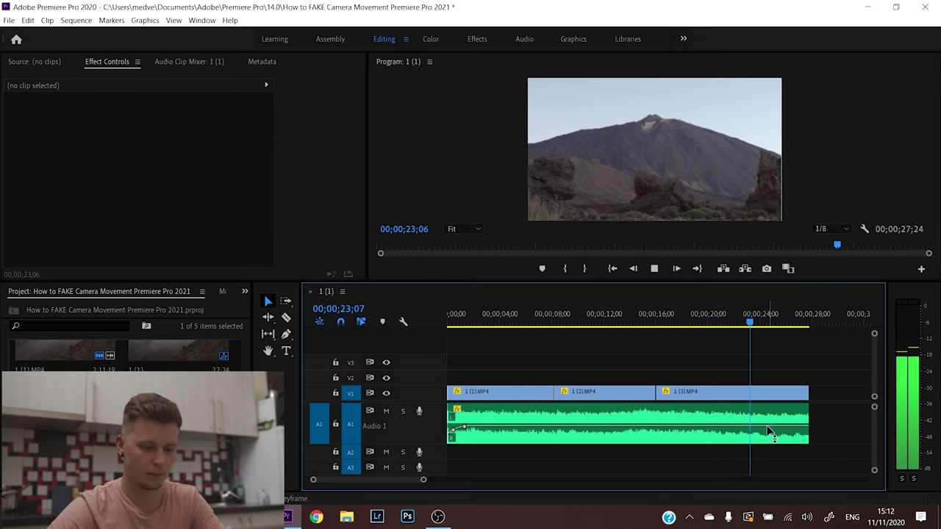
Step: Add volume keyframes near the song's end and fade the last one out to -9.9 dB
key("p")
left_click(766, 426)
left_click(789, 427)
left_click_drag(807, 426, 806, 434)
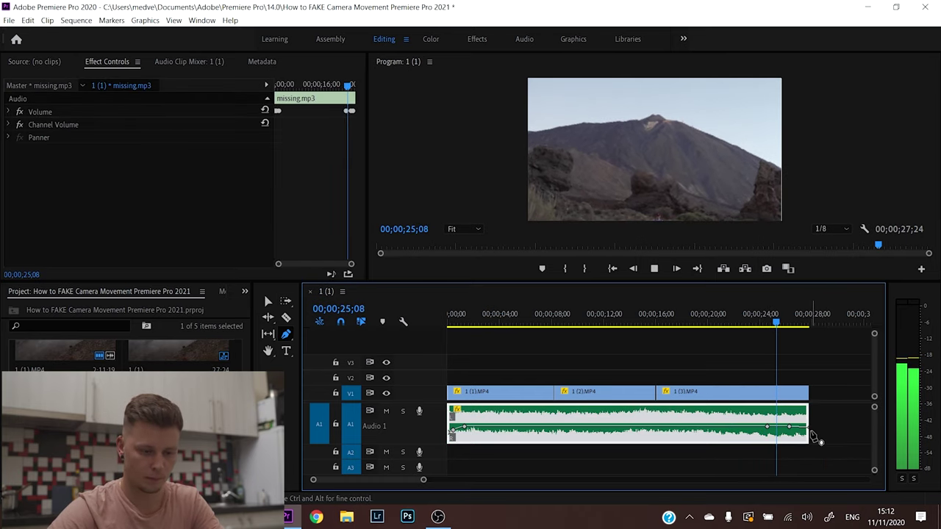